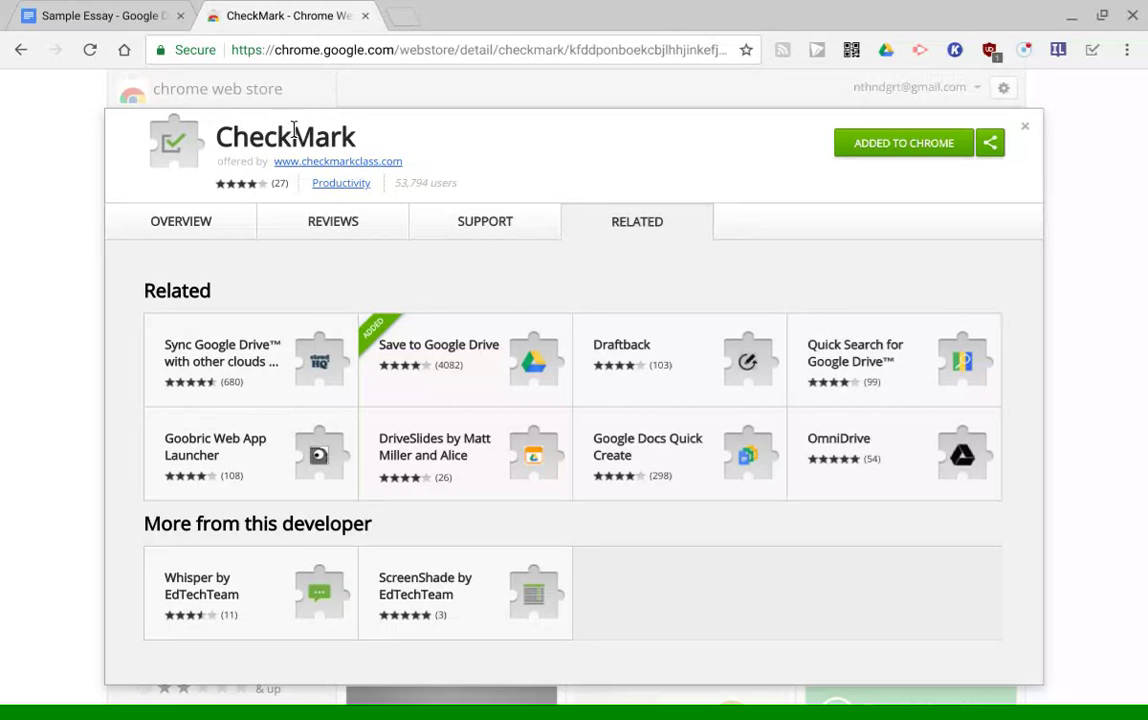
# Switch to the Sample Essay document and attach the CheckMark comment "Discussion needed" to the opening words "If you went to an NFL Sunday".
pyautogui.click(107, 18)
pyautogui.click(710, 428)
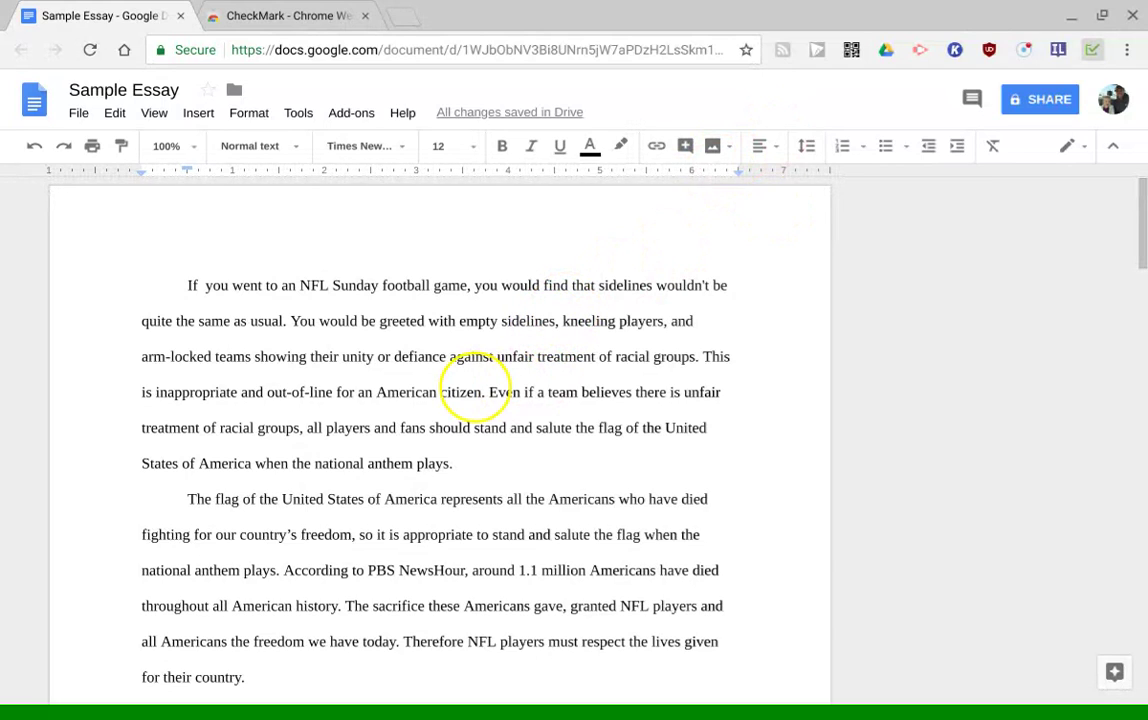
pyautogui.click(286, 288)
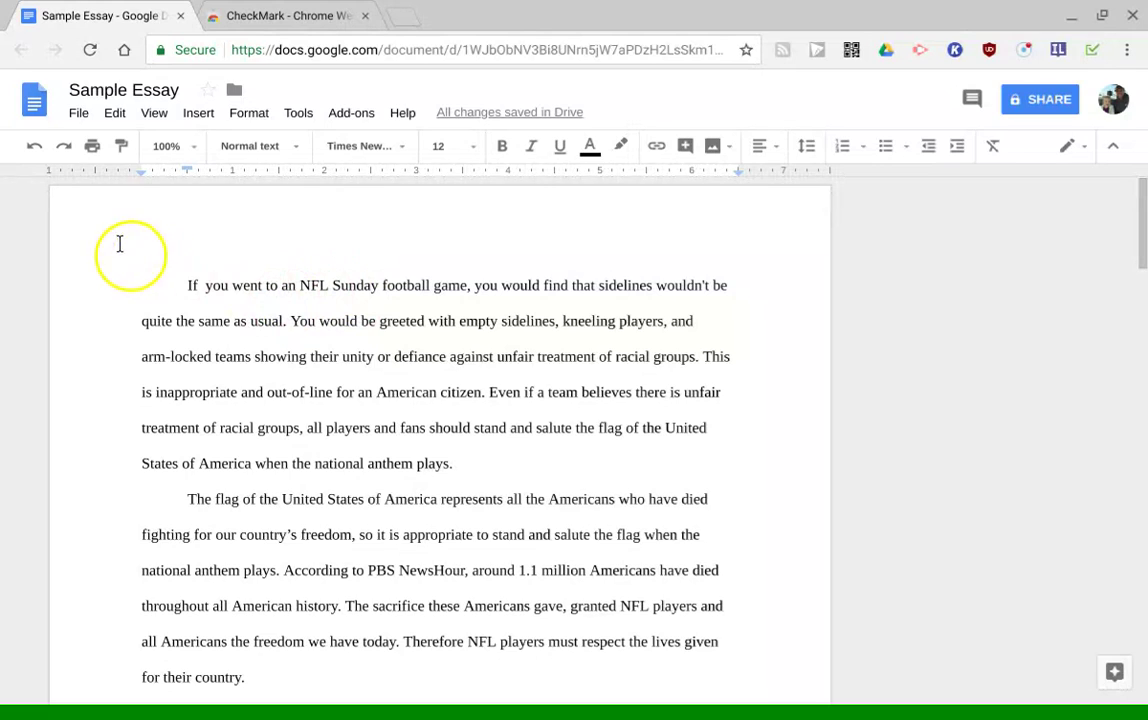
pyautogui.moveTo(174, 281); pyautogui.dragTo(376, 288)
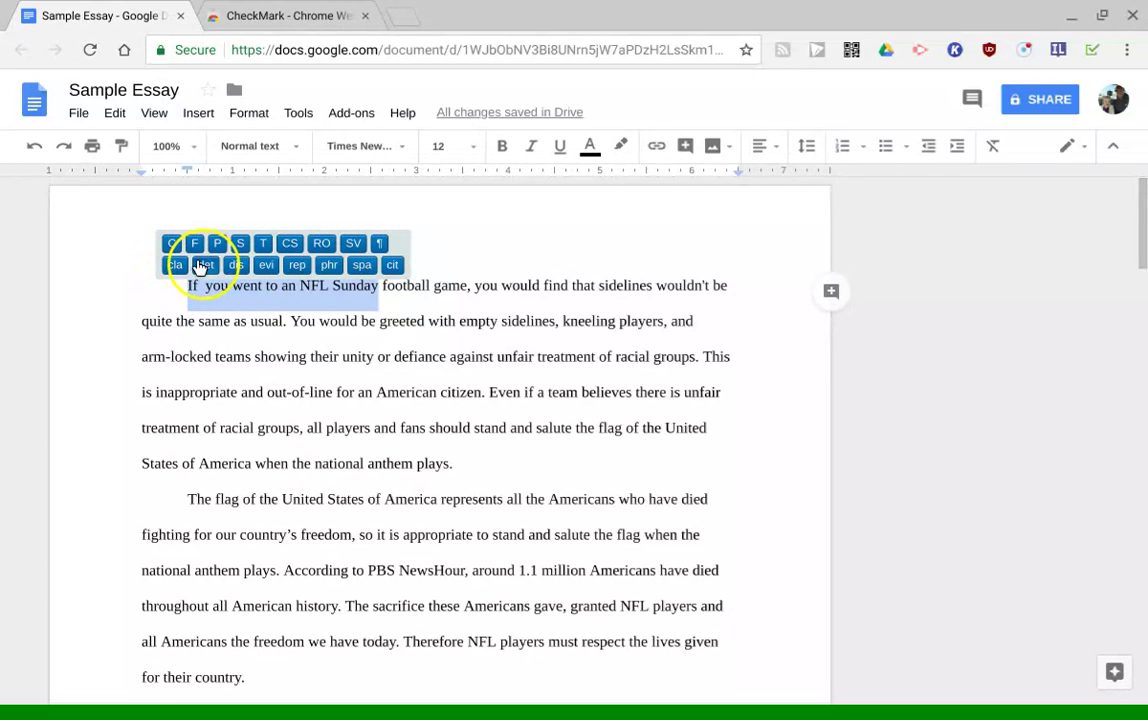
pyautogui.click(230, 264)
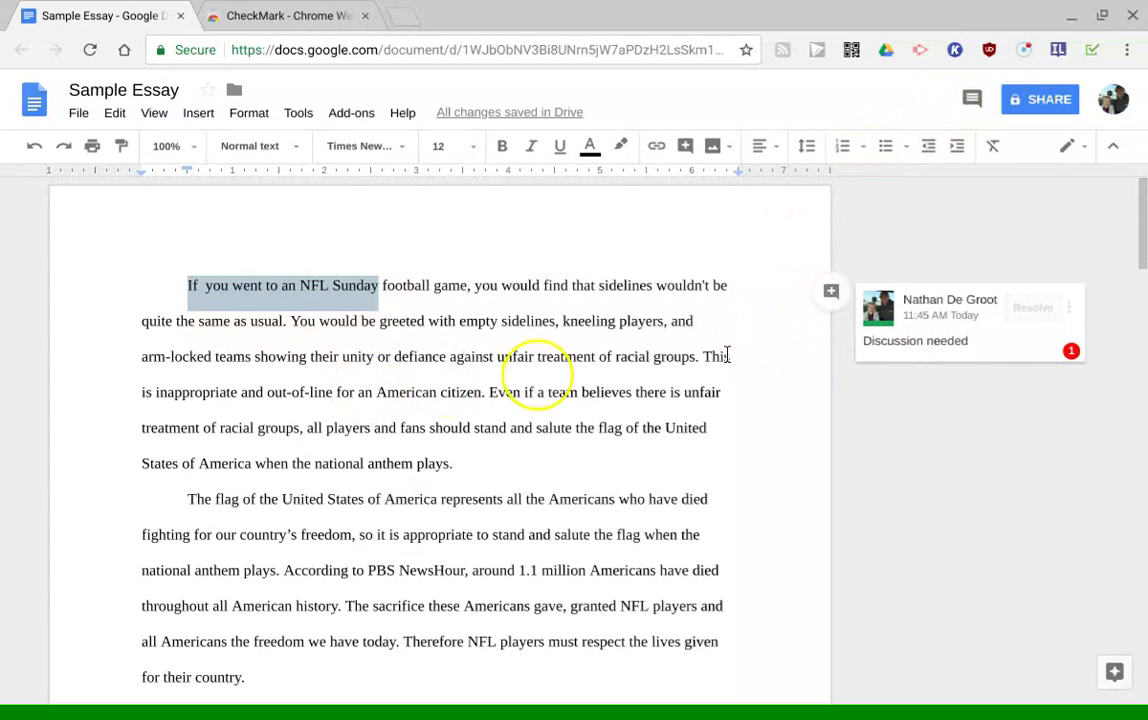
# Access the CheckMark extension and attach its "Spacing" comment to "kneeling players," in the first paragraph.
pyautogui.click(1093, 50)
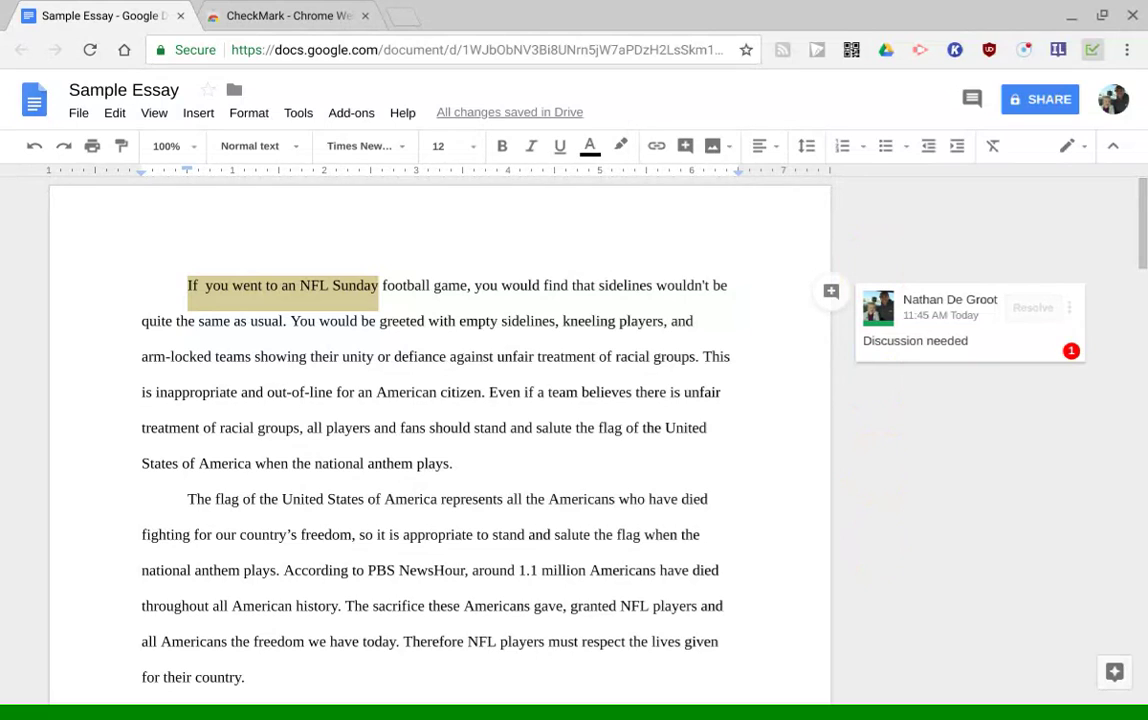
pyautogui.click(568, 325)
pyautogui.moveTo(560, 327); pyautogui.dragTo(668, 324)
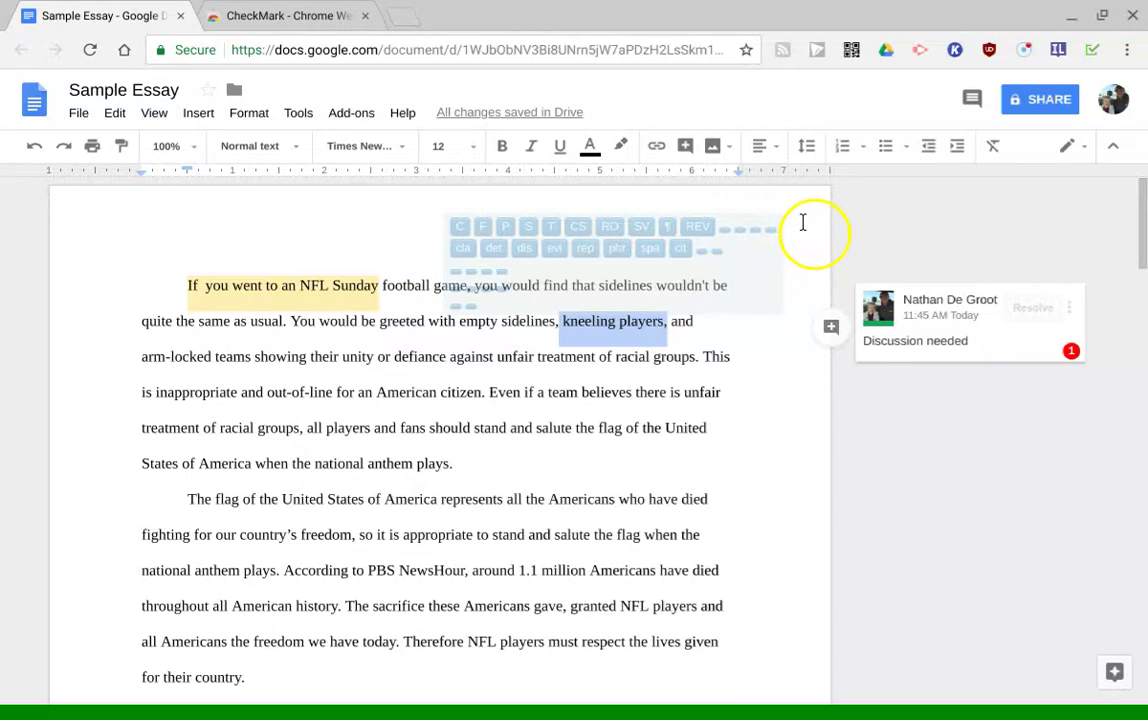
pyautogui.click(643, 250)
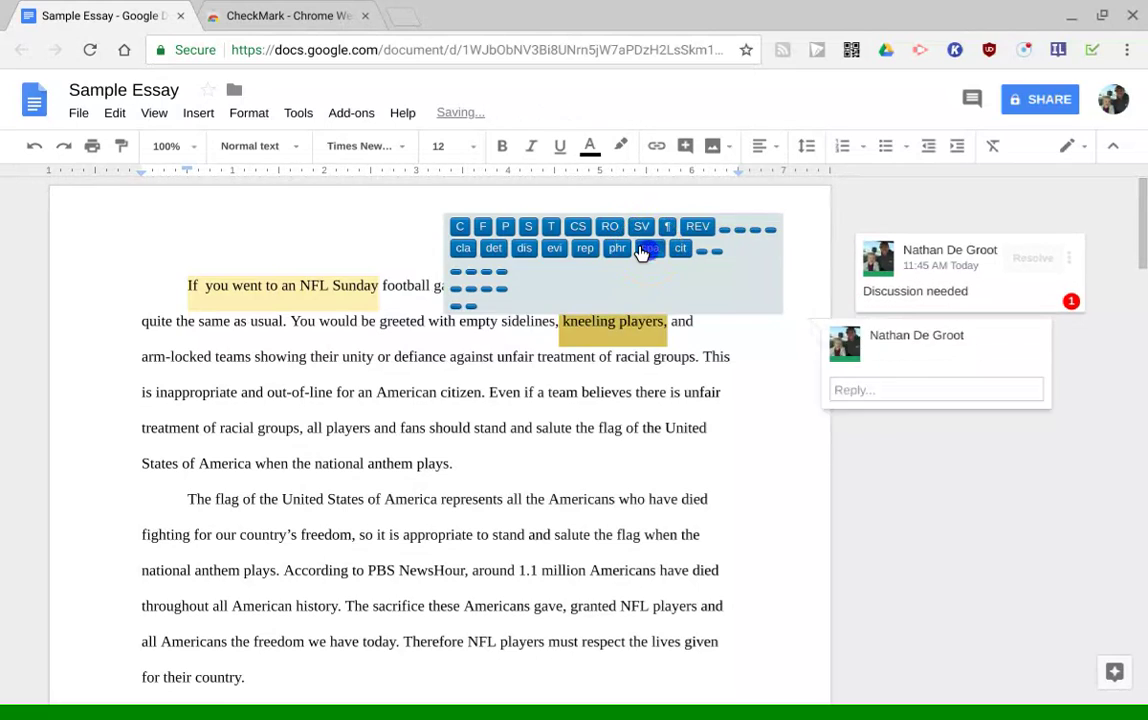
# Try to add the CheckMark RO and CS feedback to the already commented phrase "kneeling players,".
pyautogui.click(567, 316)
pyautogui.moveTo(558, 306)
pyautogui.mouseDown()
pyautogui.moveTo(558, 318)
pyautogui.moveTo(661, 320)
pyautogui.moveTo(548, 320)
pyautogui.mouseUp()
pyautogui.doubleClick(659, 316)
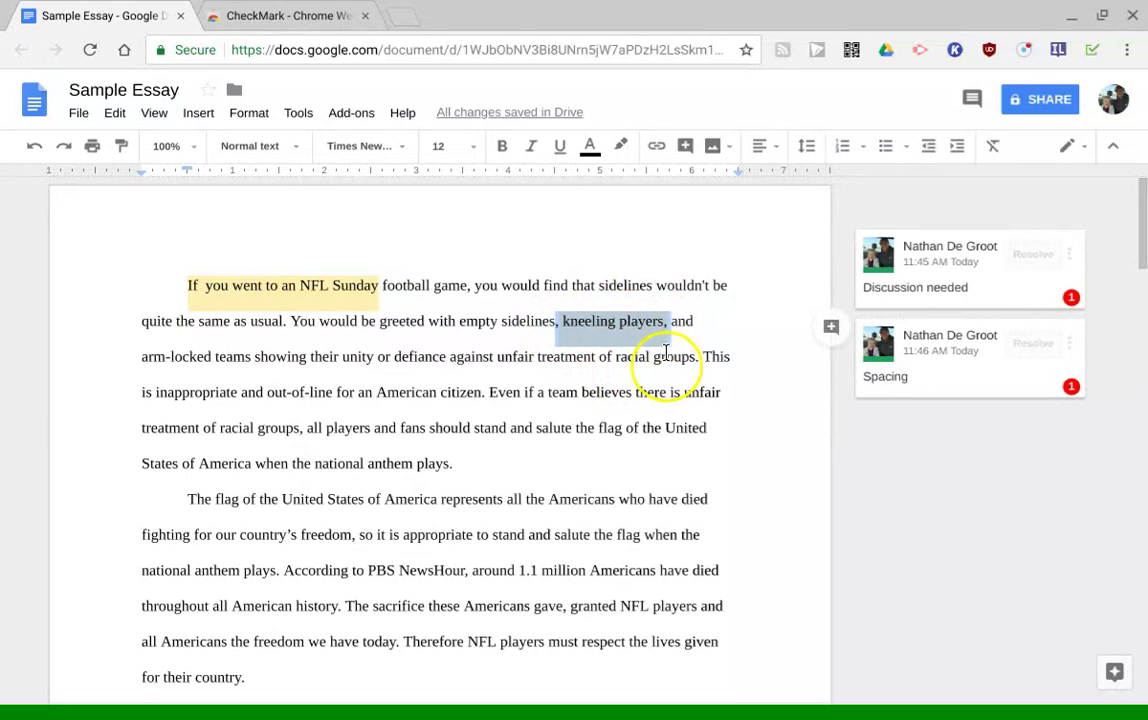
pyautogui.click(665, 320)
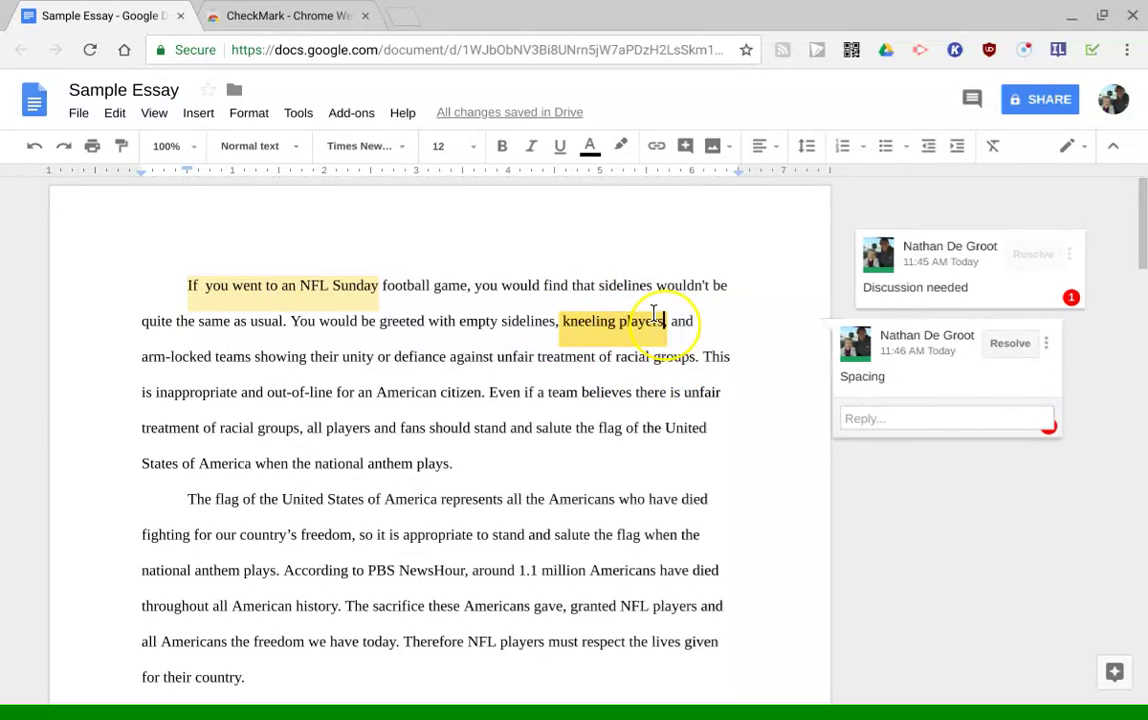
pyautogui.click(560, 318)
pyautogui.moveTo(560, 320); pyautogui.dragTo(665, 322)
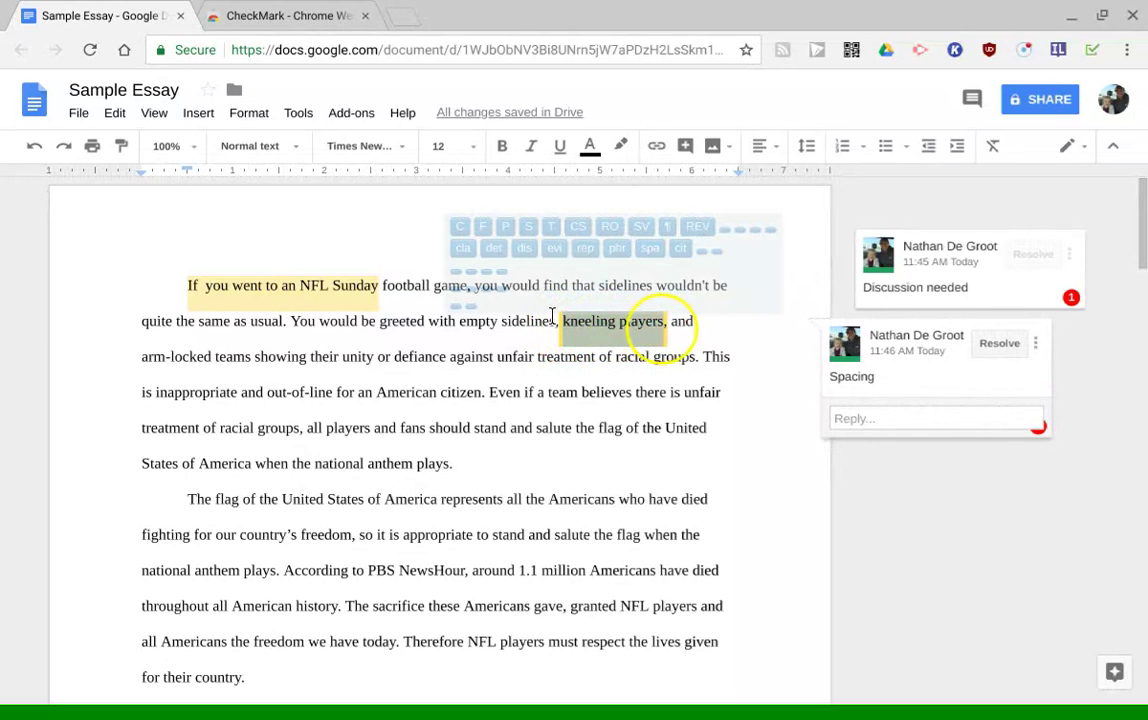
pyautogui.click(609, 227)
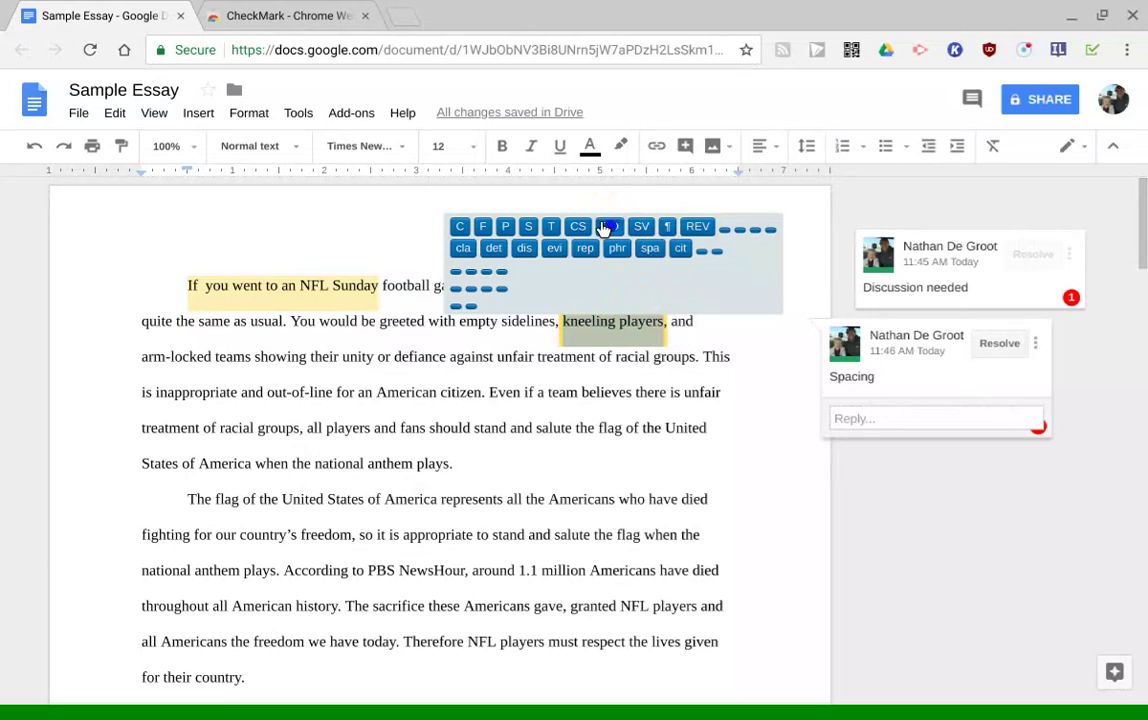
pyautogui.click(577, 228)
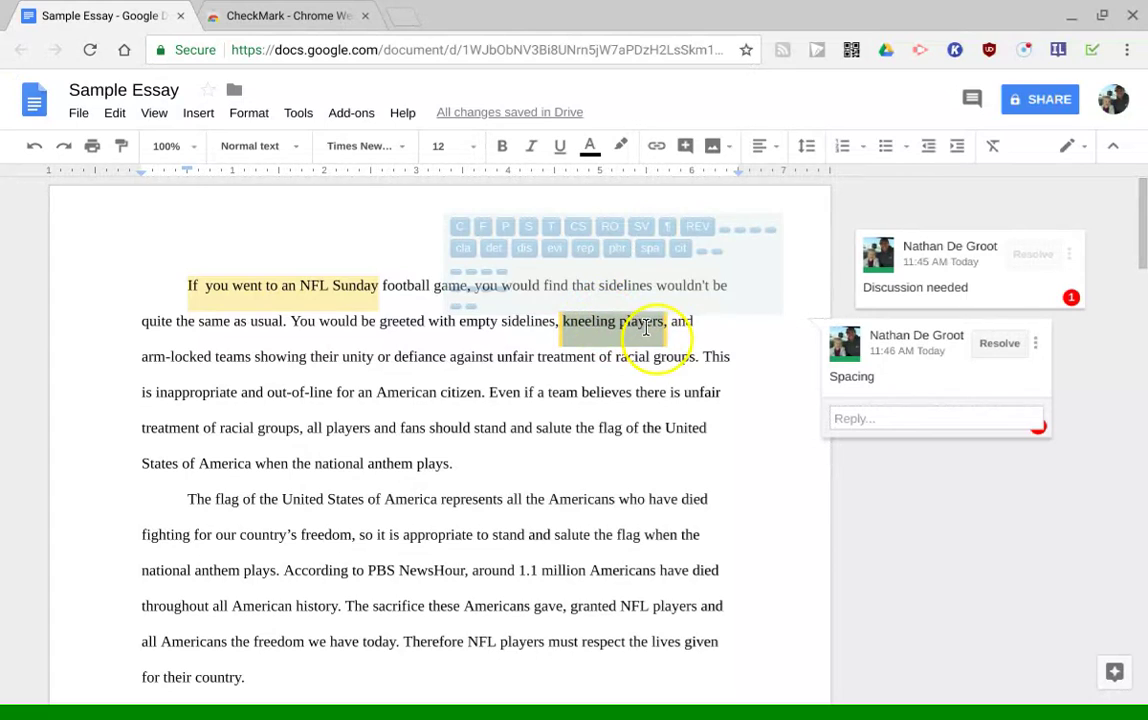
pyautogui.click(845, 408)
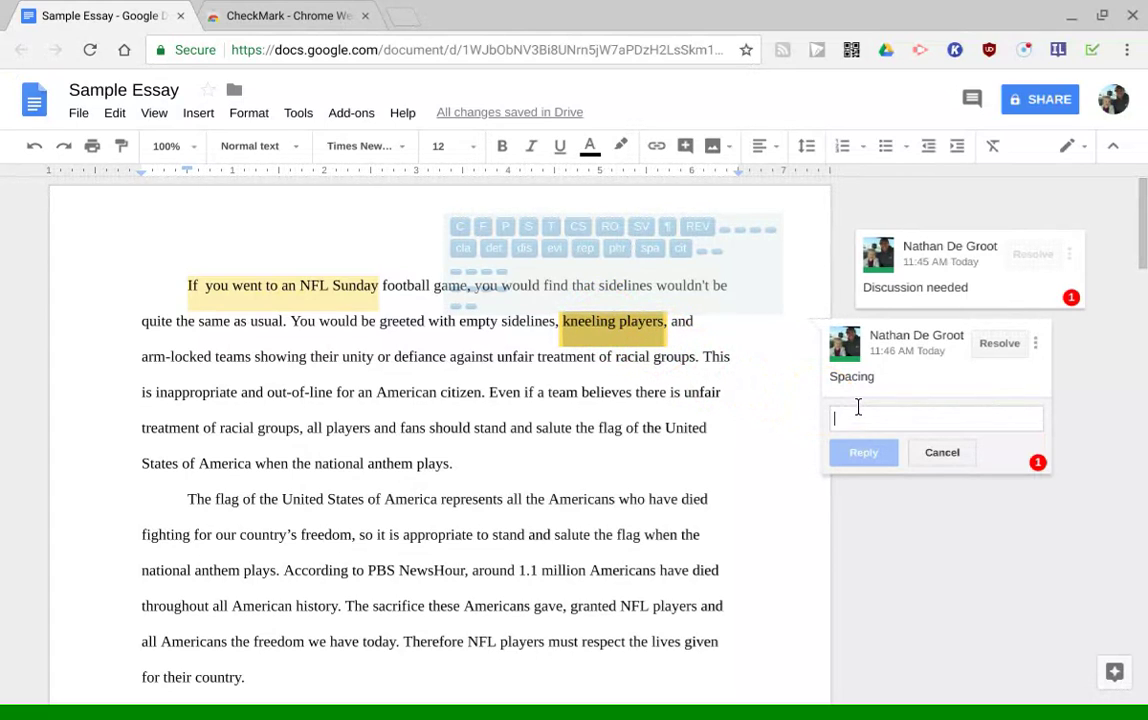
# Attach the CheckMark comment "Repetitive" to the word "treatment" and "Rephrase" to the word "unfair" in the first paragraph.
pyautogui.doubleClick(565, 360)
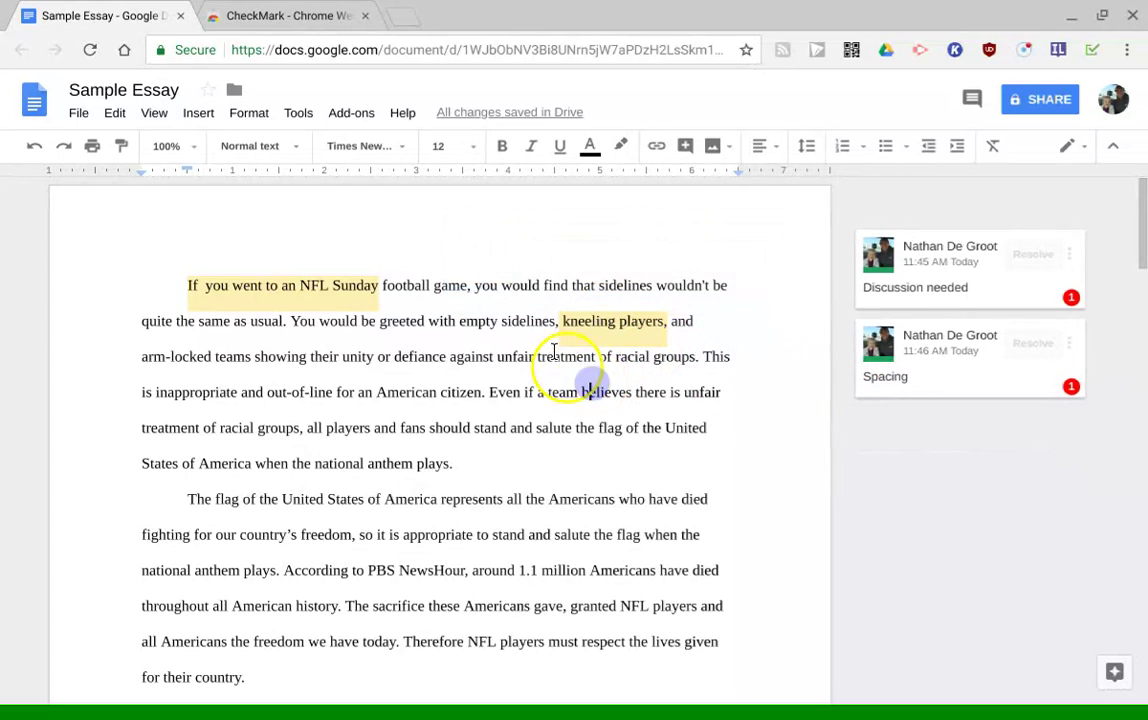
pyautogui.click(537, 285)
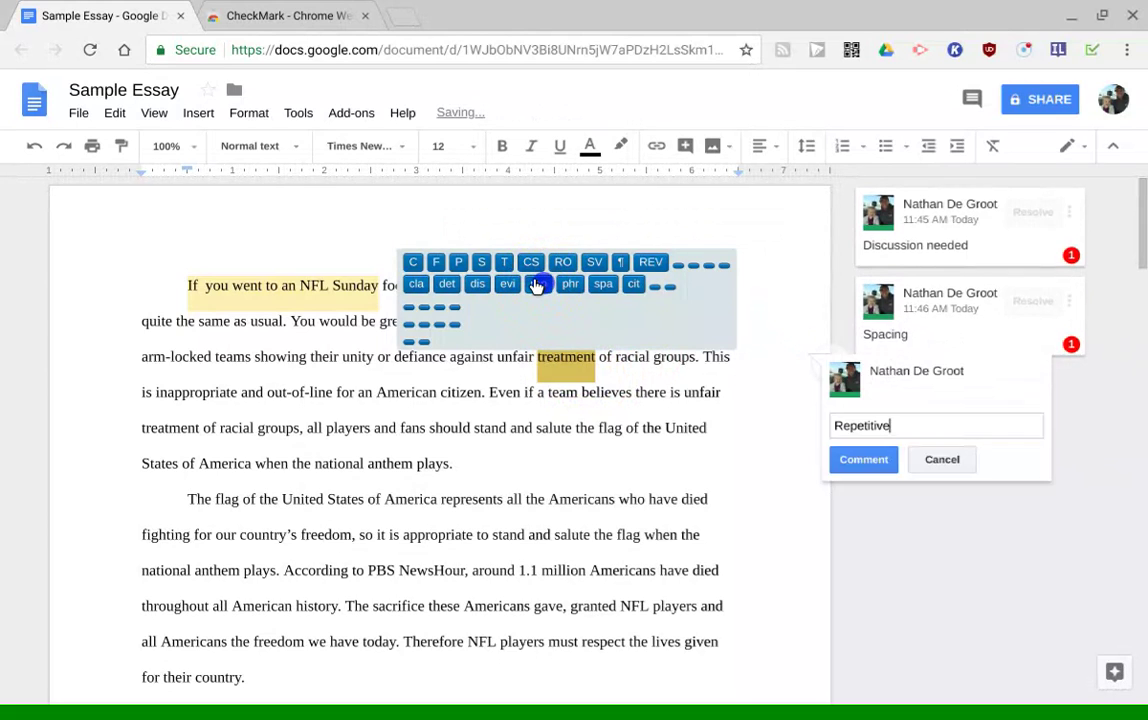
pyautogui.doubleClick(505, 355)
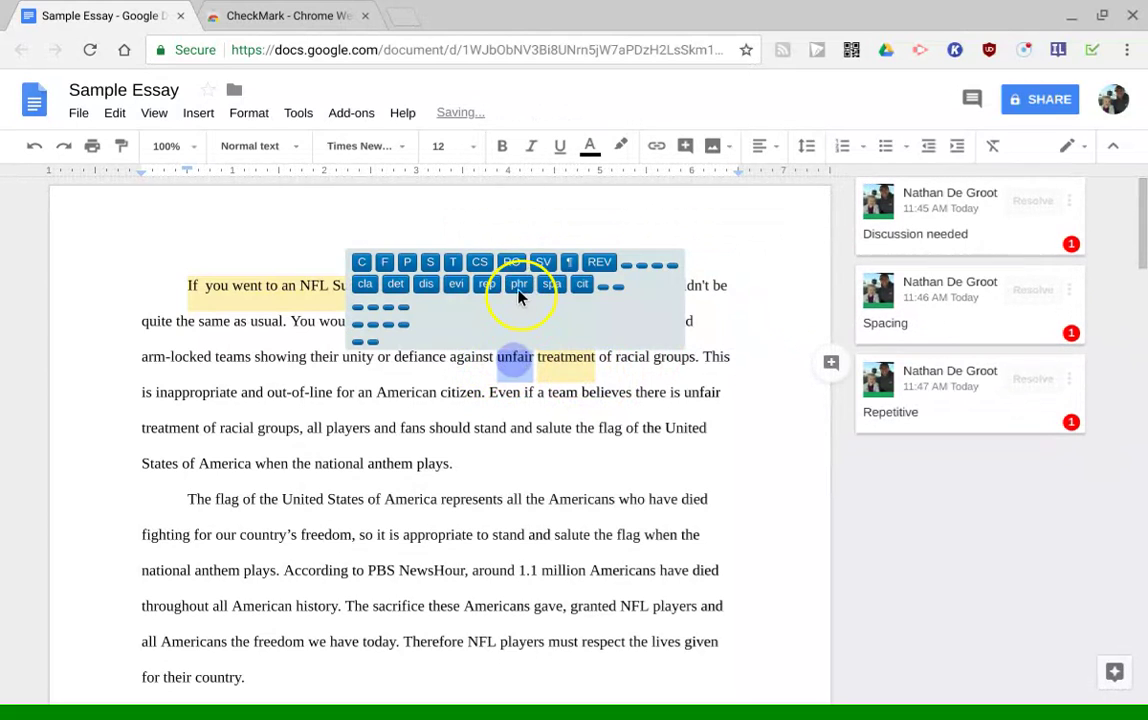
pyautogui.click(522, 262)
pyautogui.moveTo(497, 356); pyautogui.dragTo(584, 350)
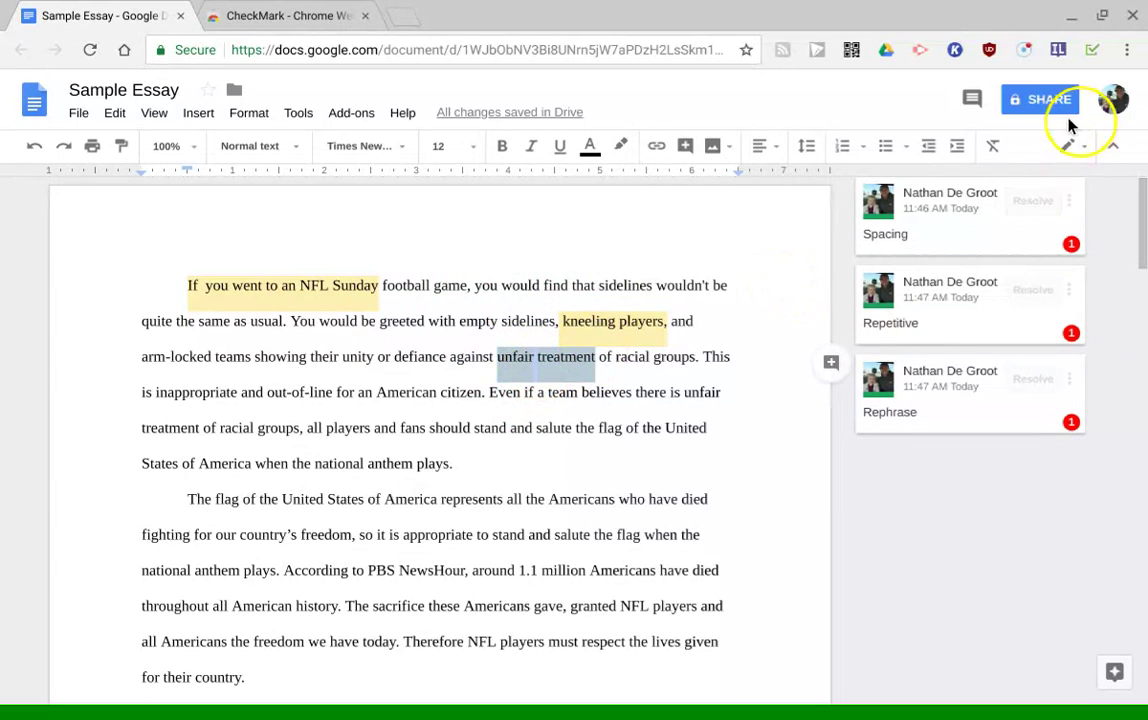
pyautogui.click(593, 313)
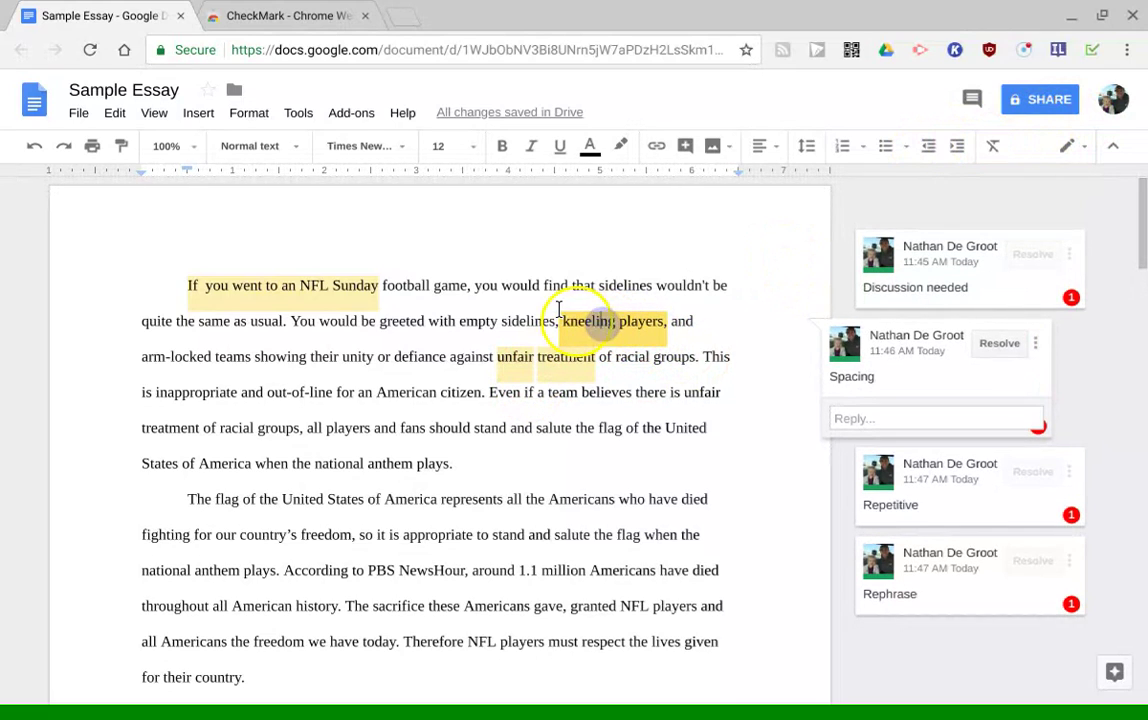
pyautogui.moveTo(555, 310); pyautogui.dragTo(651, 305)
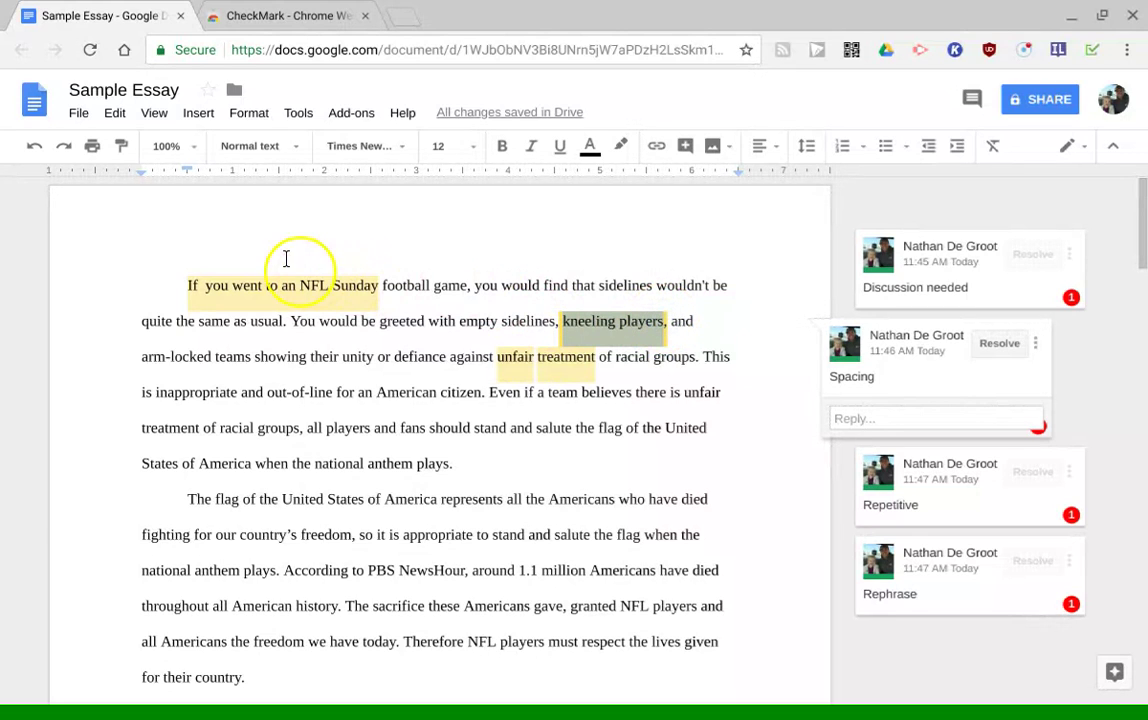
# Attach the CheckMark comment "Evidence needed" to the entire first paragraph of the essay.
pyautogui.moveTo(174, 270); pyautogui.dragTo(558, 467)
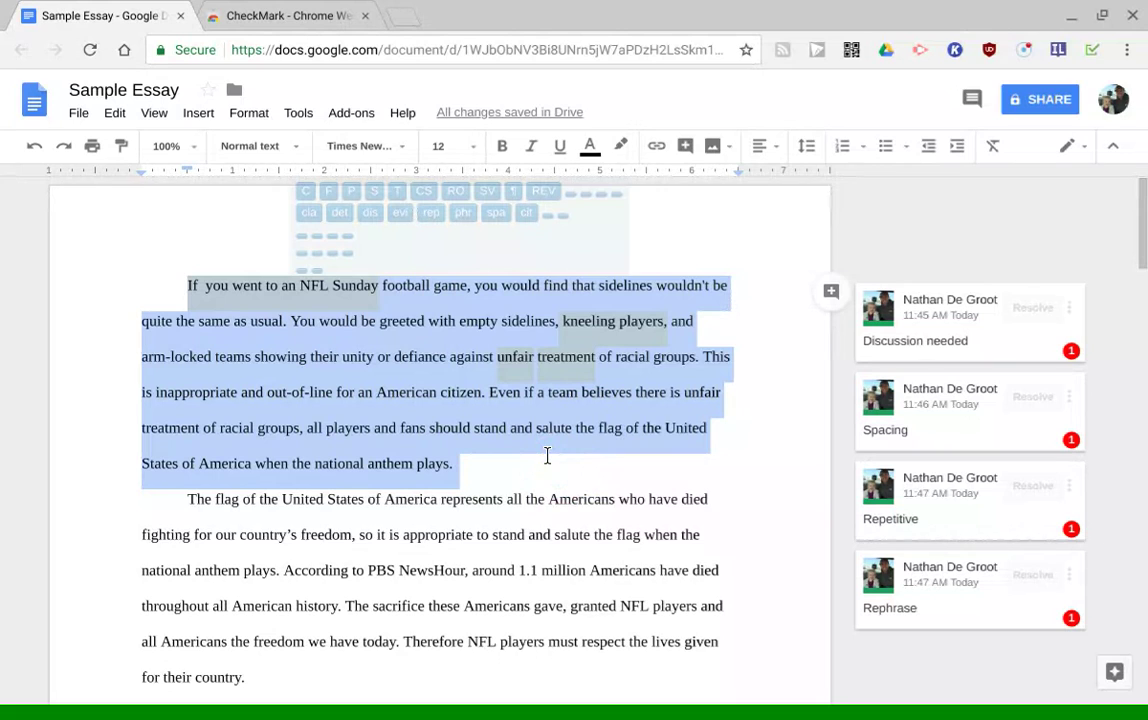
pyautogui.click(399, 214)
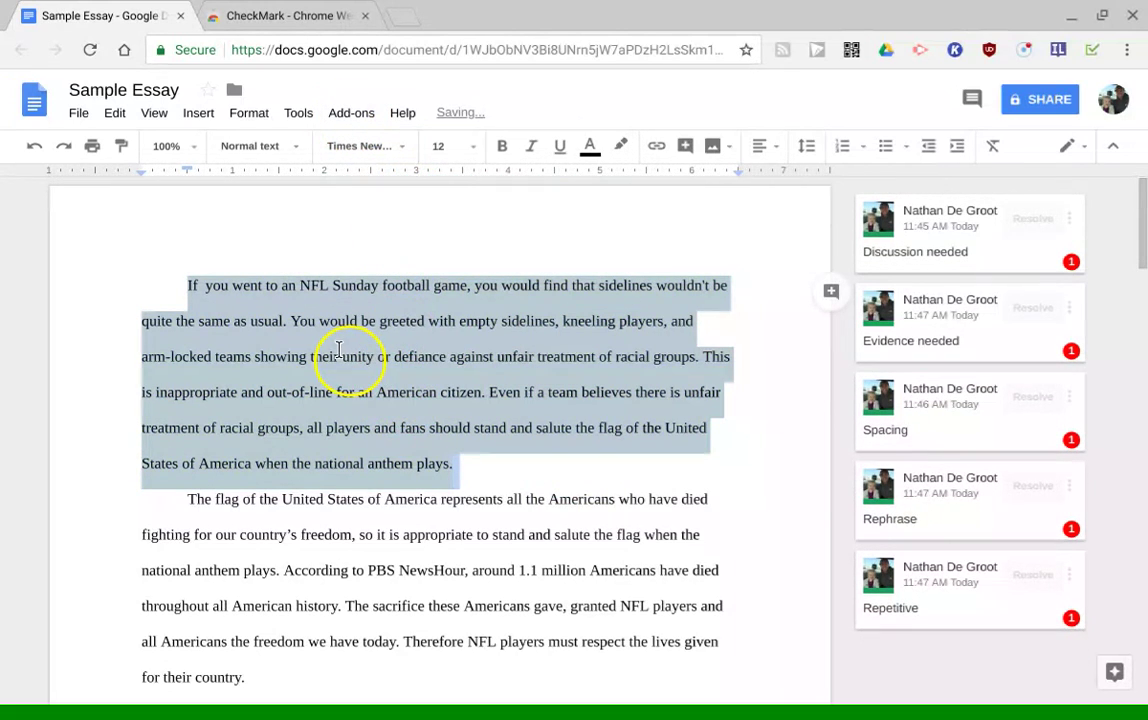
pyautogui.click(350, 357)
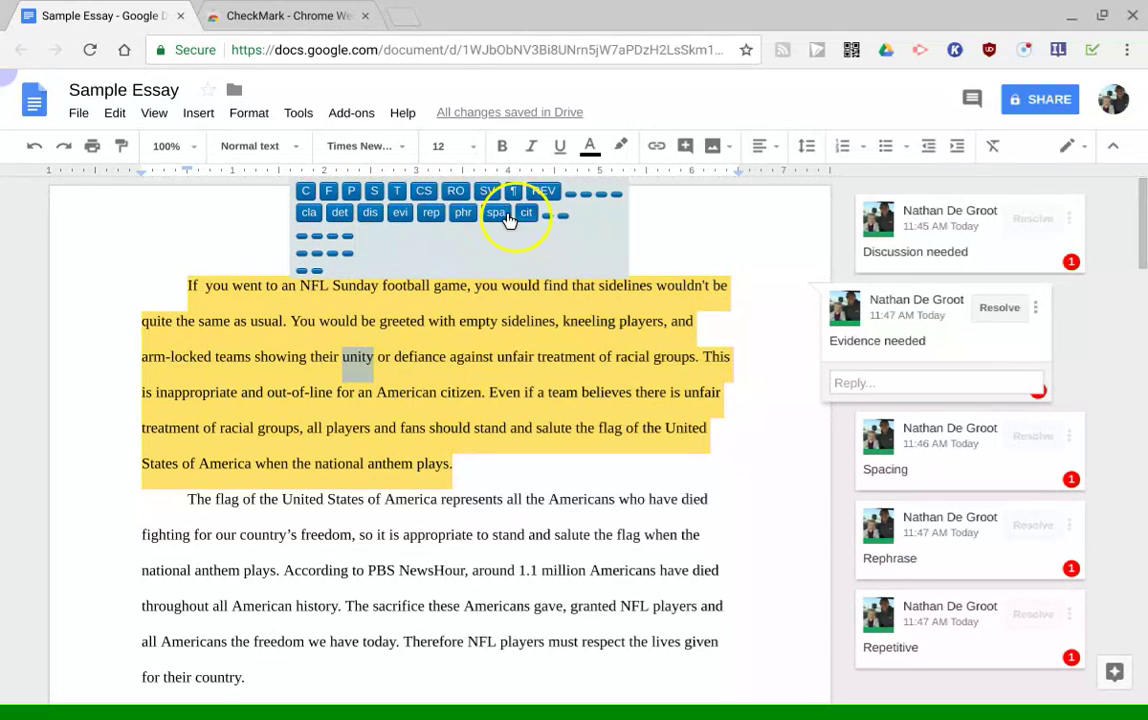
pyautogui.doubleClick(188, 286)
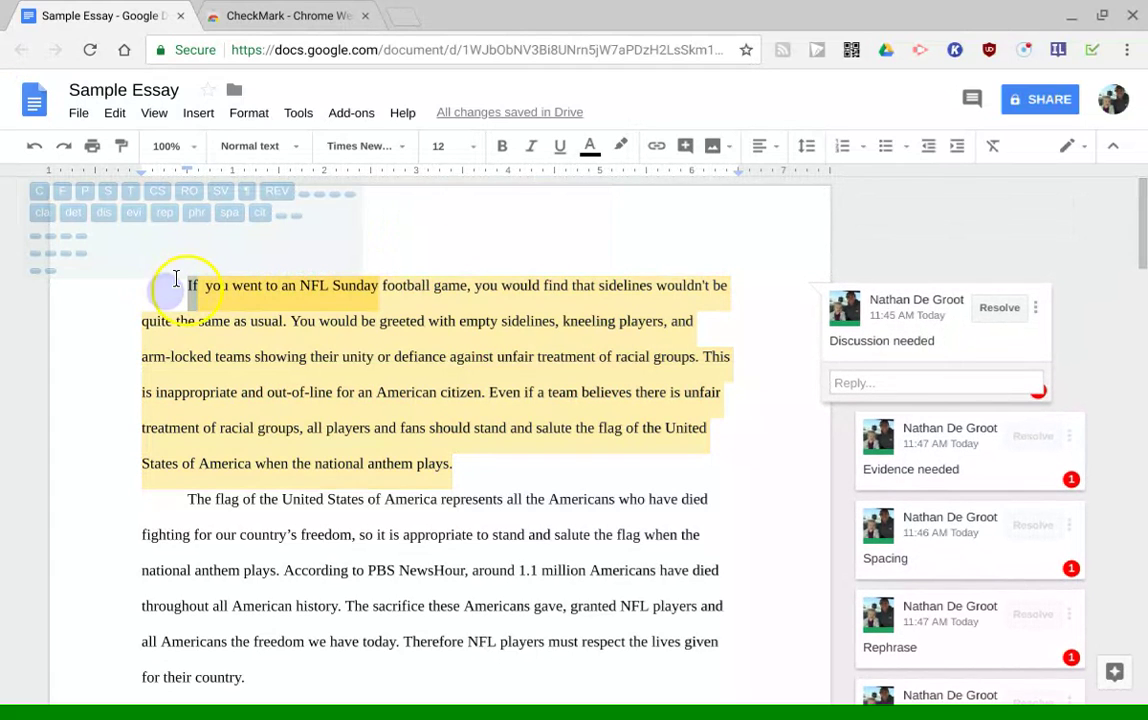
pyautogui.click(463, 465)
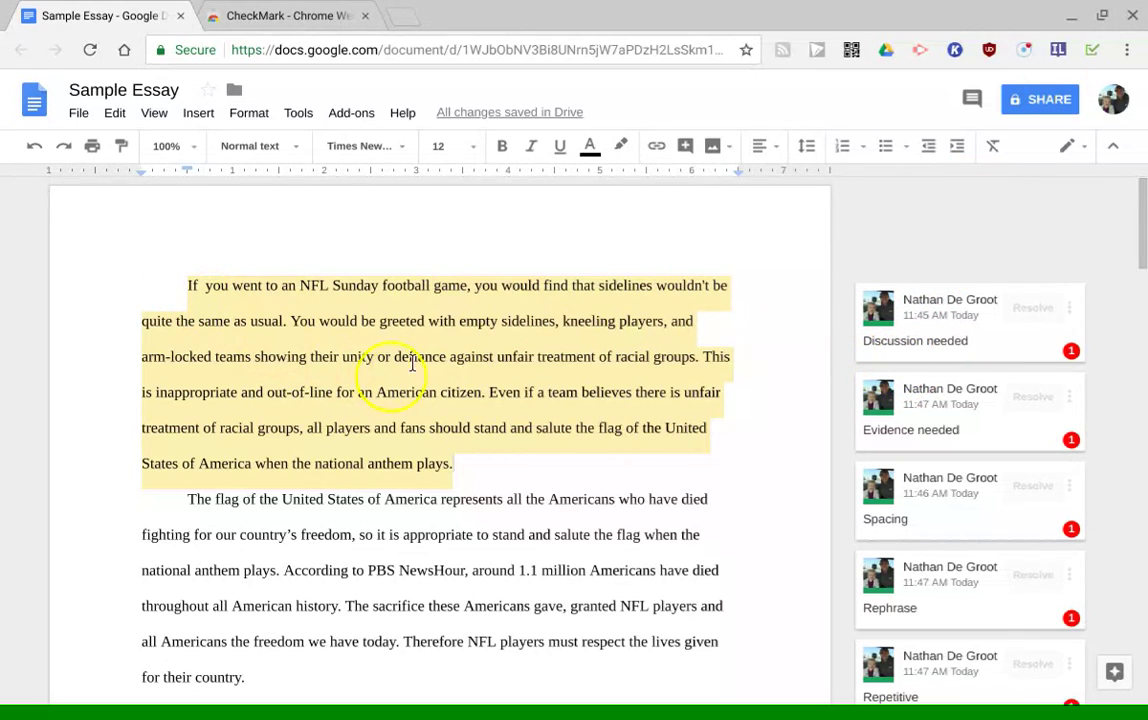
pyautogui.doubleClick(466, 356)
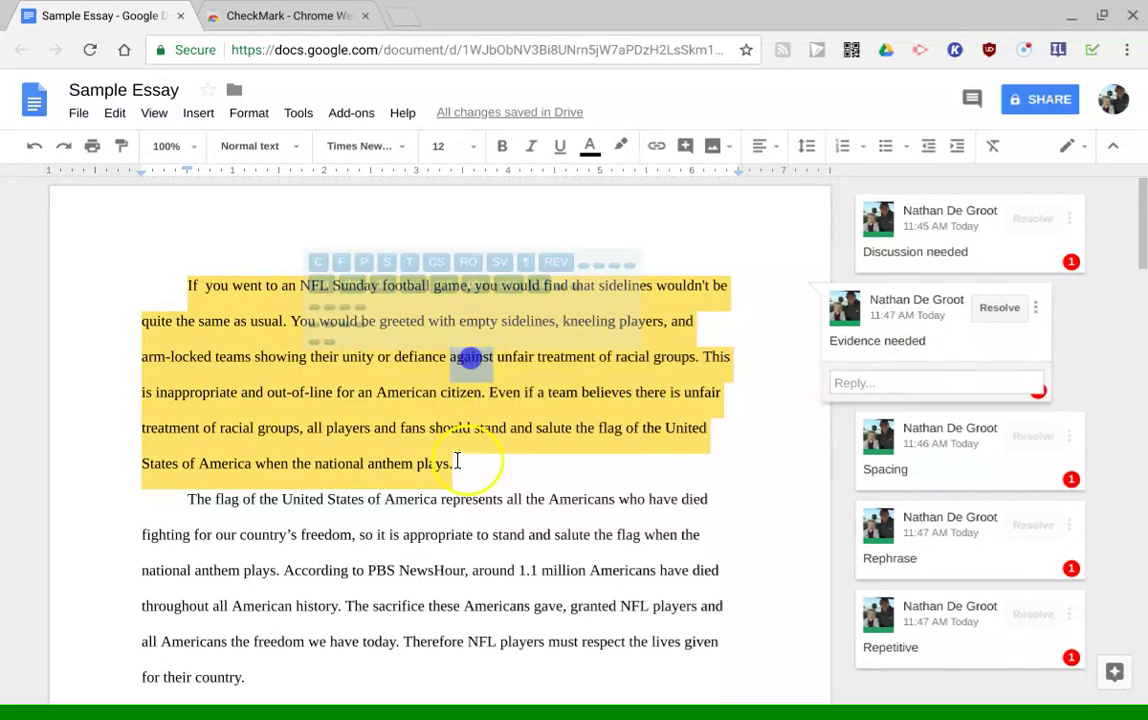
pyautogui.doubleClick(470, 499)
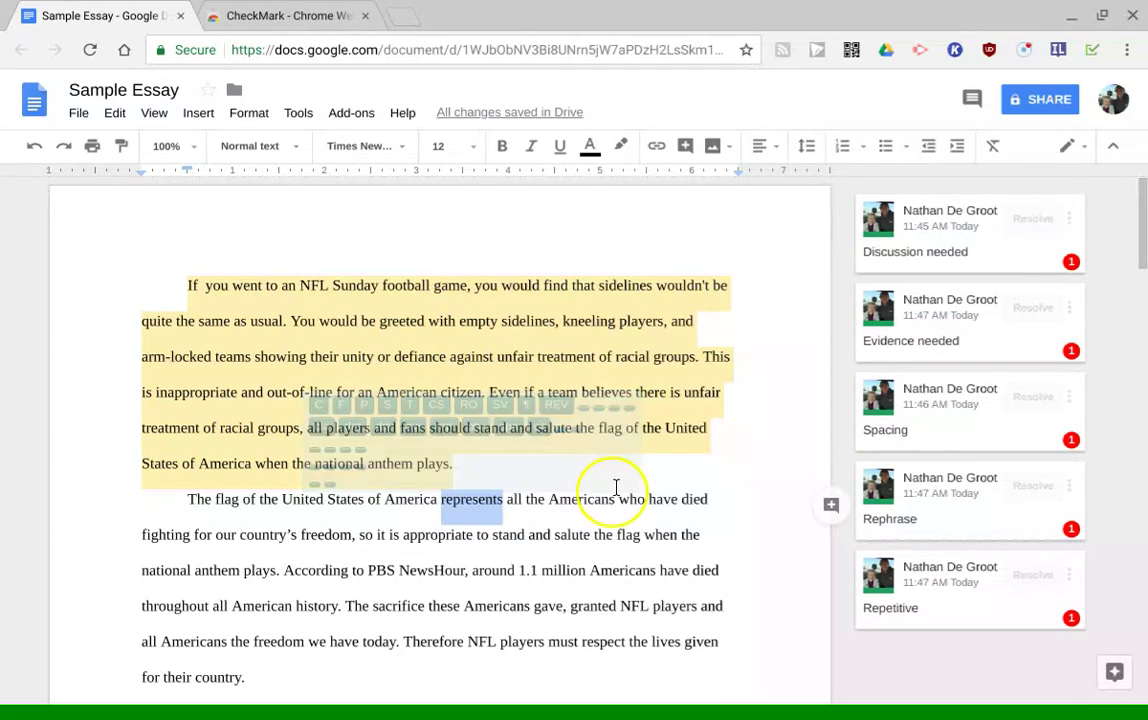
pyautogui.click(464, 494)
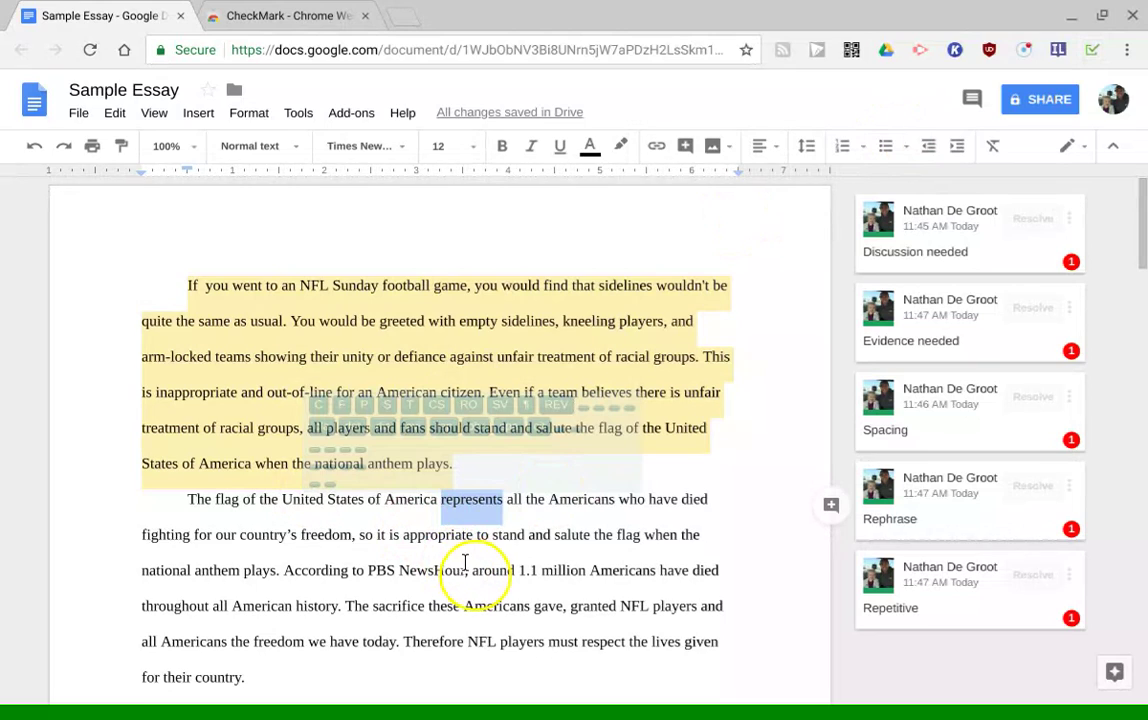
pyautogui.click(444, 535)
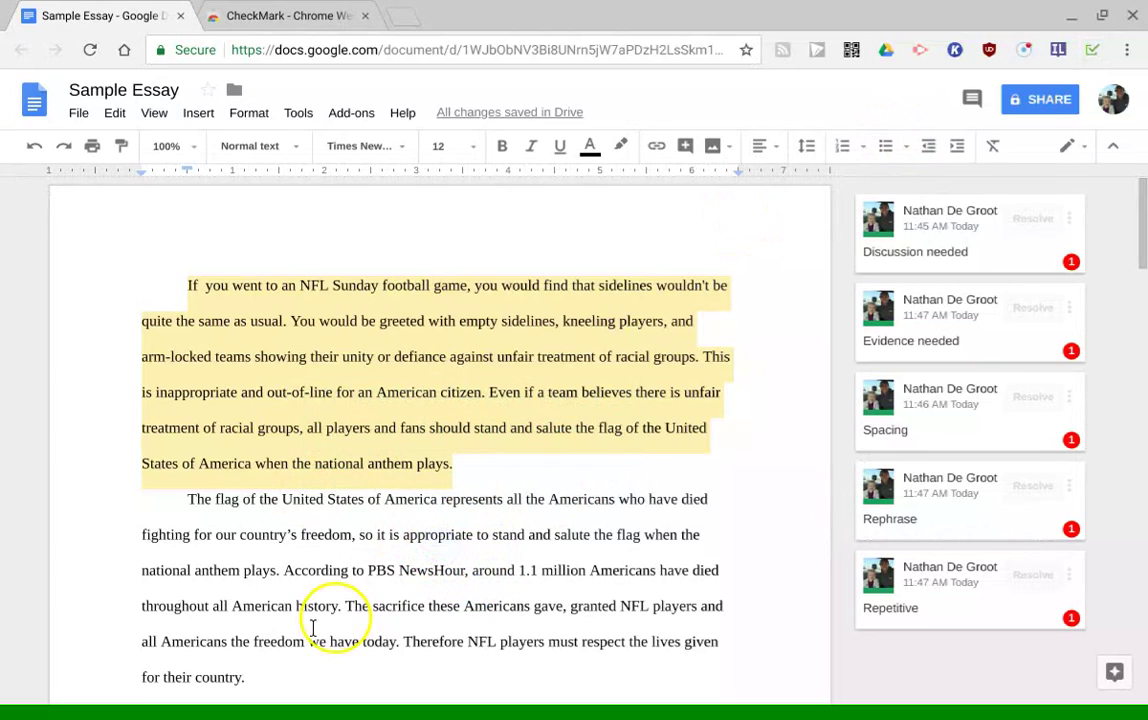